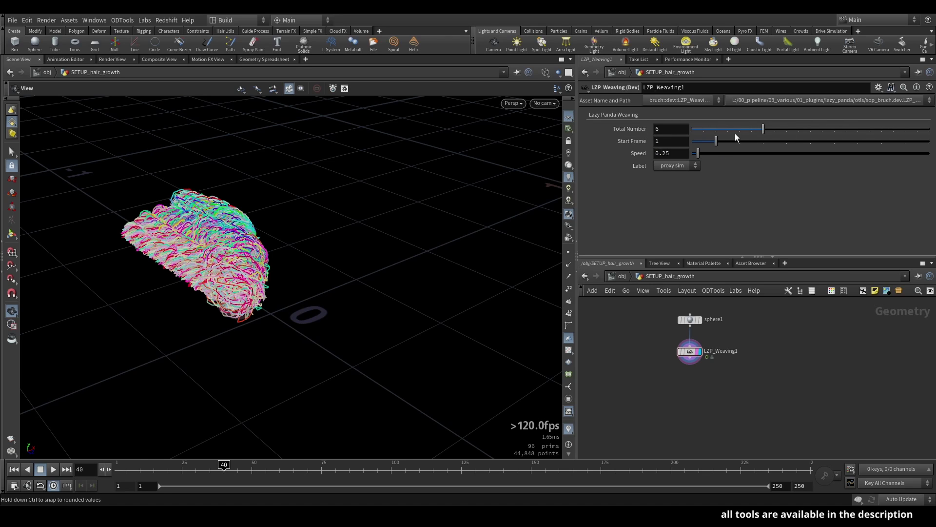
Scrub the timeline to frame 238 and raise the weaving node's Total Number to 17.
{"action": "left_click_drag", "start_coordinate": [735, 472], "coordinate": [776, 471]}
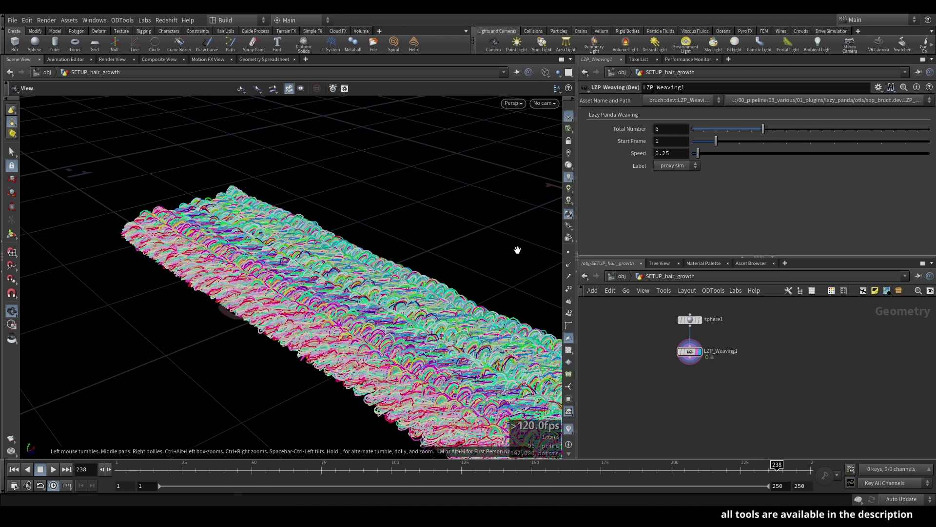
{"action": "left_click_drag", "start_coordinate": [518, 250], "coordinate": [425, 314]}
{"action": "left_click", "coordinate": [894, 129]}
{"action": "scroll", "coordinate": [398, 228], "scroll_direction": "down", "scroll_amount": 4}
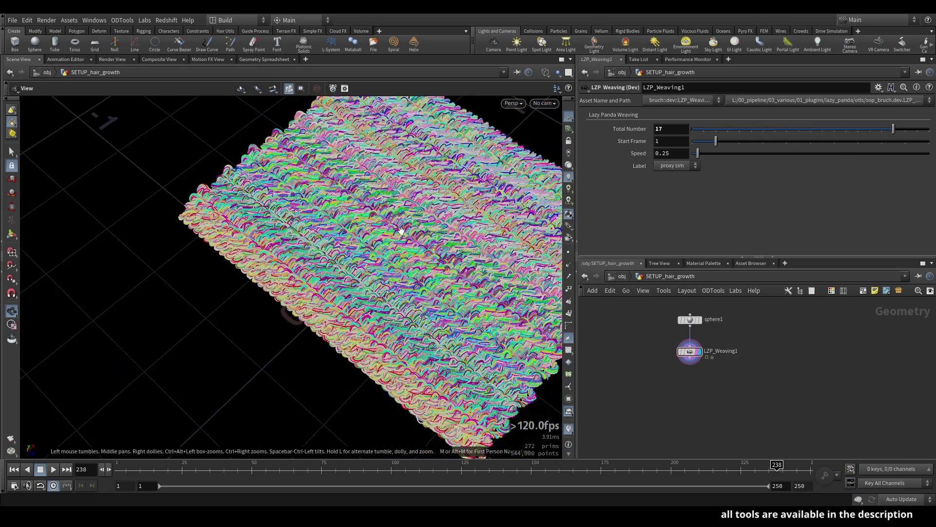
{"action": "left_click_drag", "start_coordinate": [401, 230], "coordinate": [351, 284]}
{"action": "left_click_drag", "start_coordinate": [319, 371], "coordinate": [36, 380]}
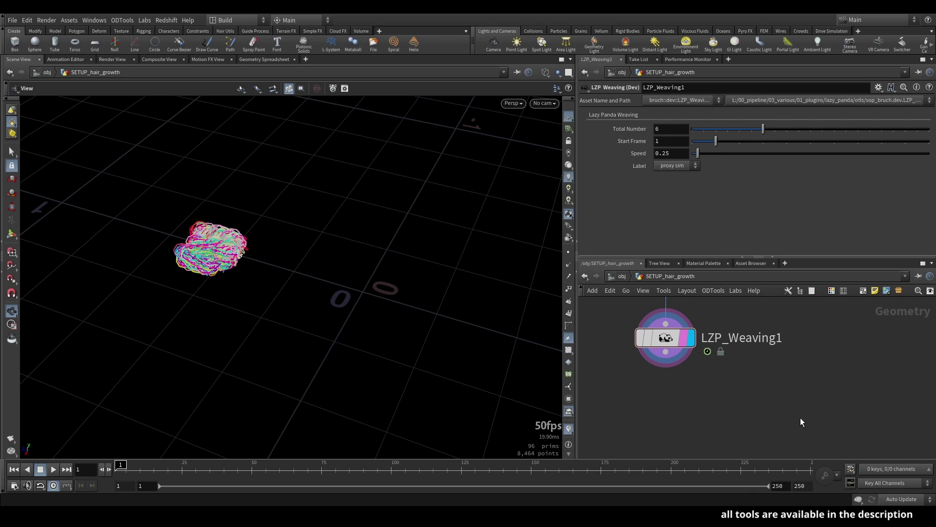
Play the weave growth, set the weaving node's Start Frame to 25 and play it again from the first frame.
{"action": "key", "text": "Up"}
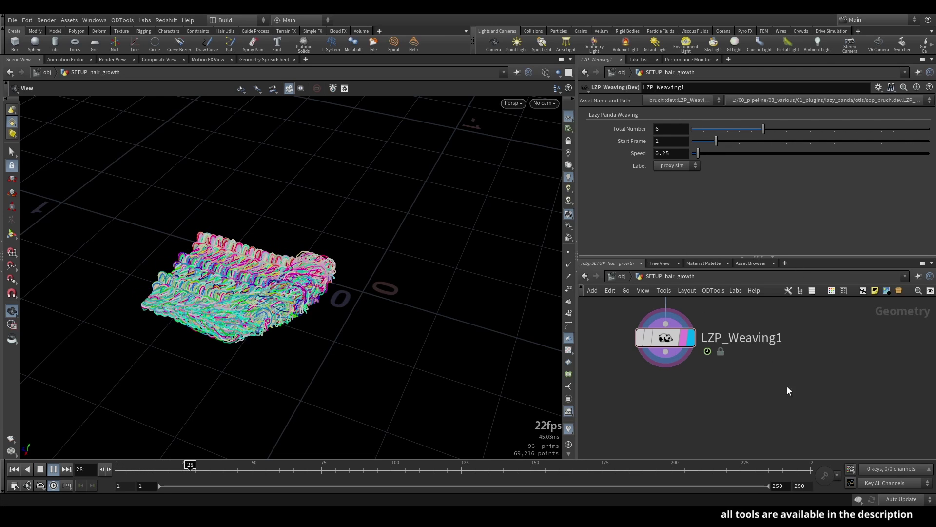
{"action": "key", "text": "ctrl+Up"}
{"action": "double_click", "coordinate": [673, 143]}
{"action": "type", "text": "25"}
{"action": "key", "text": "Return"}
{"action": "key", "text": "Up"}
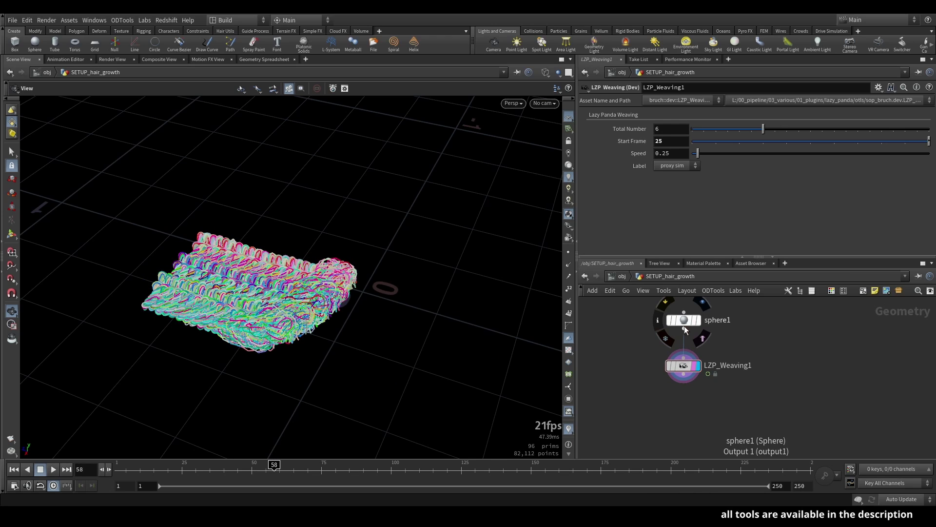
Move sphere1 to the middle of the woven strip, at about 0.137, 0, 0.025, and replay the growth from the start.
{"action": "left_click", "coordinate": [688, 322]}
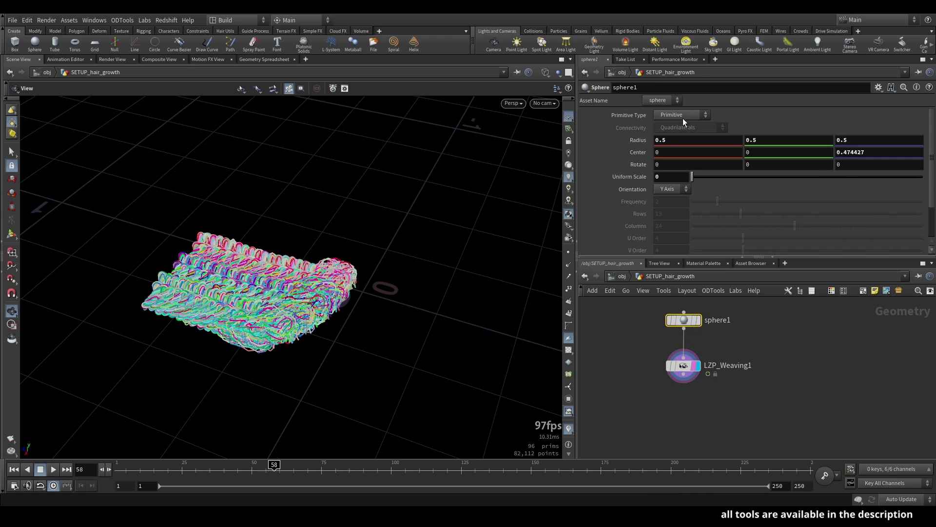
{"action": "key", "text": "Return"}
{"action": "left_click_drag", "start_coordinate": [242, 283], "coordinate": [349, 299], "text": "alt"}
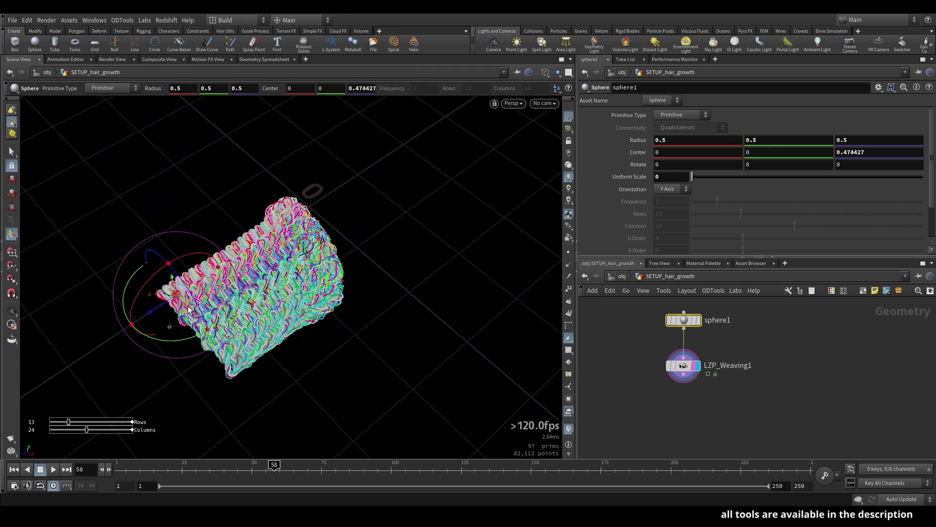
{"action": "left_click_drag", "start_coordinate": [152, 313], "coordinate": [343, 242]}
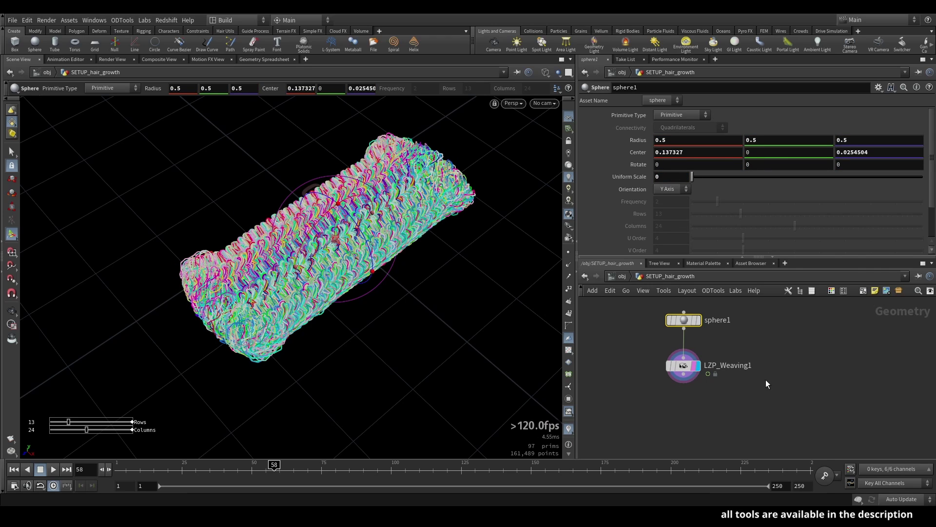
{"action": "key", "text": "ctrl+Up"}
{"action": "key", "text": "Up"}
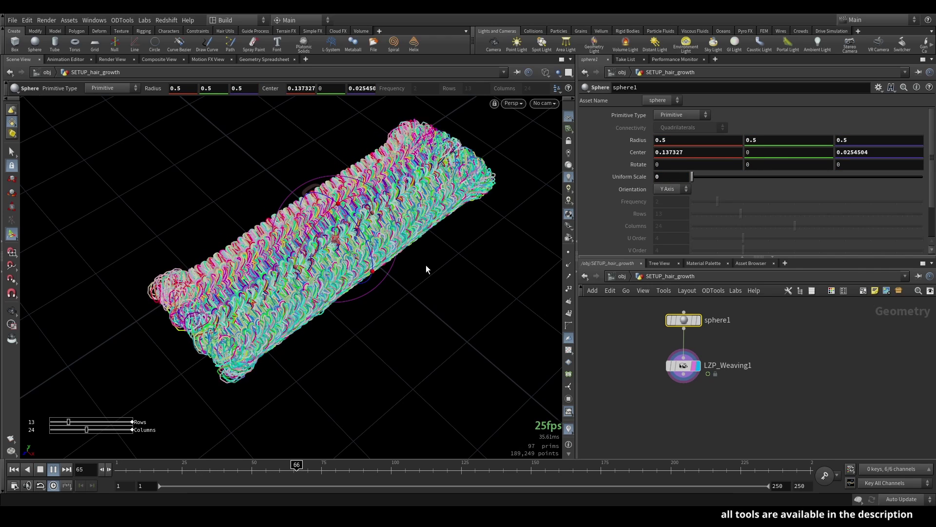
{"action": "key", "text": "ctrl+Up"}
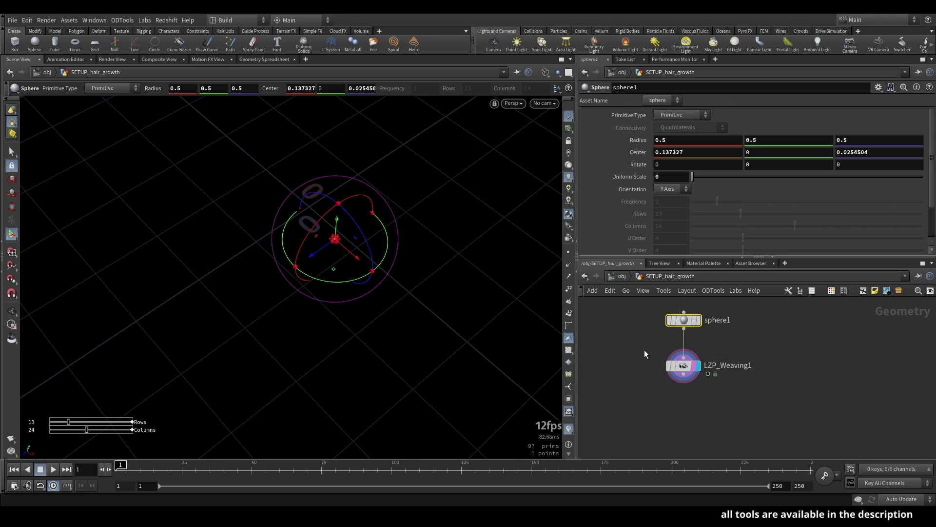
Set the LZP_Weaving1 node's Speed to 1 and play the growth from the first frame.
{"action": "left_click", "coordinate": [683, 365]}
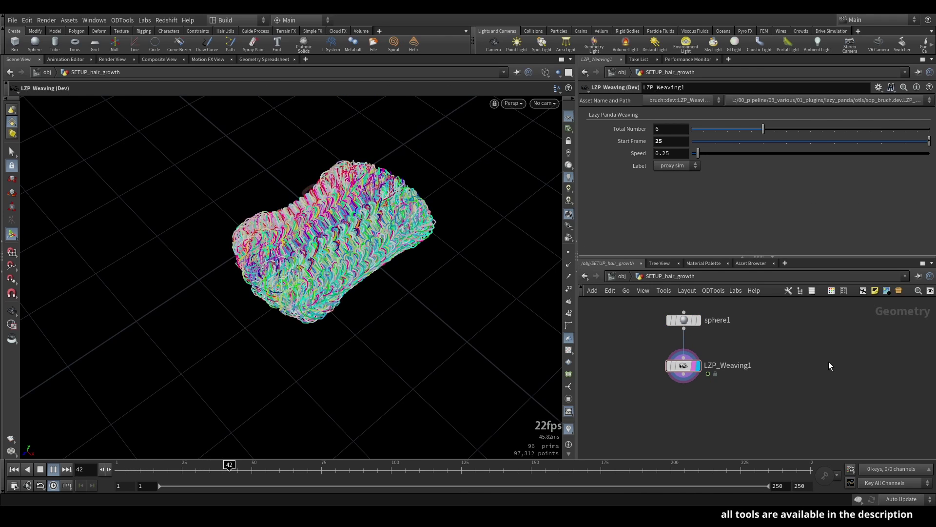
{"action": "key", "text": "Up"}
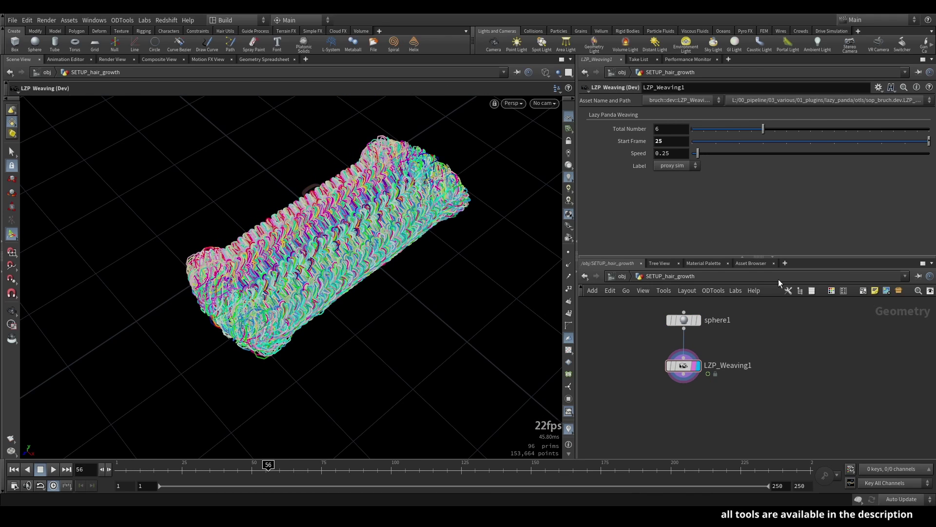
{"action": "left_click", "coordinate": [681, 153]}
{"action": "type", "text": "1"}
{"action": "key", "text": "Return"}
{"action": "key", "text": "ctrl+Left"}
{"action": "key", "text": "Up"}
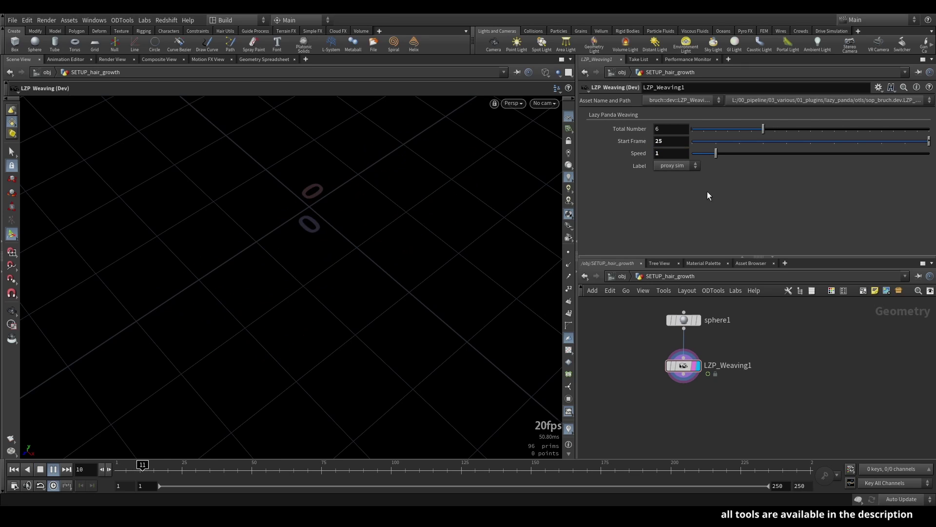
{"action": "key", "text": "Up"}
Set the weaving node's Start Frame to 1, replay the growth and return to the first frame.
{"action": "left_click", "coordinate": [669, 142]}
{"action": "type", "text": "1"}
{"action": "key", "text": "Return"}
{"action": "key", "text": "ctrl+Up"}
{"action": "key", "text": "Up"}
{"action": "key", "text": "ctrl+Up"}
{"action": "key", "text": "Up"}
{"action": "key", "text": "Up"}
{"action": "key", "text": "ctrl+Left"}
Set the weaving node's Speed to 0.01 and play the growth.
{"action": "double_click", "coordinate": [683, 152]}
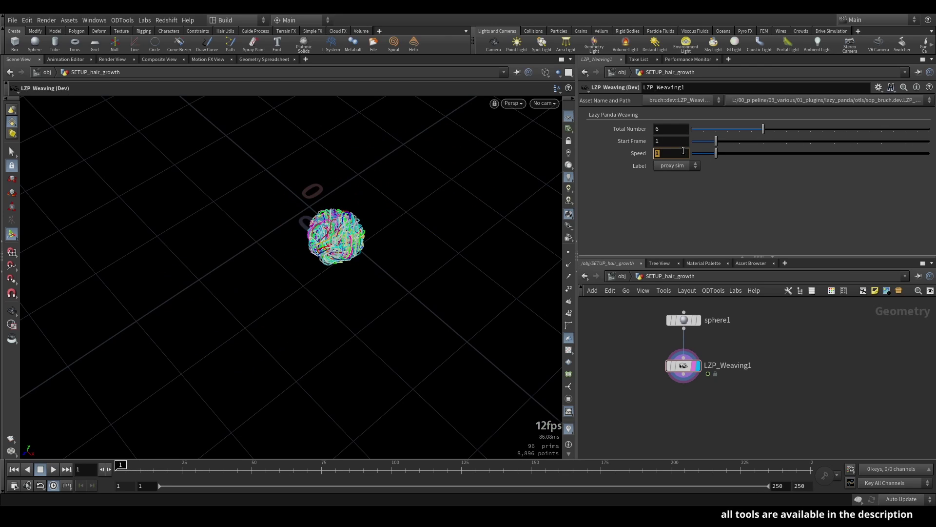
{"action": "type", "text": "0.01"}
{"action": "key", "text": "Return"}
{"action": "key", "text": "Up"}
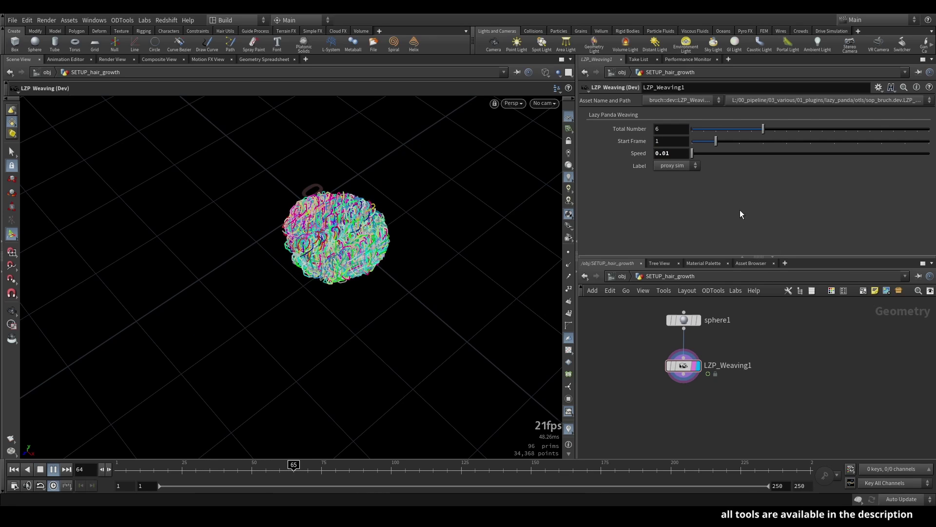
Set the weaving node's Speed to 0.25 and replay the growth from the first frame.
{"action": "left_click", "coordinate": [682, 152]}
{"action": "key", "text": "BackSpace"}
{"action": "key", "text": "BackSpace"}
{"action": "type", "text": "25"}
{"action": "key", "text": "Return"}
{"action": "key", "text": "ctrl+Up"}
{"action": "key", "text": "Up"}
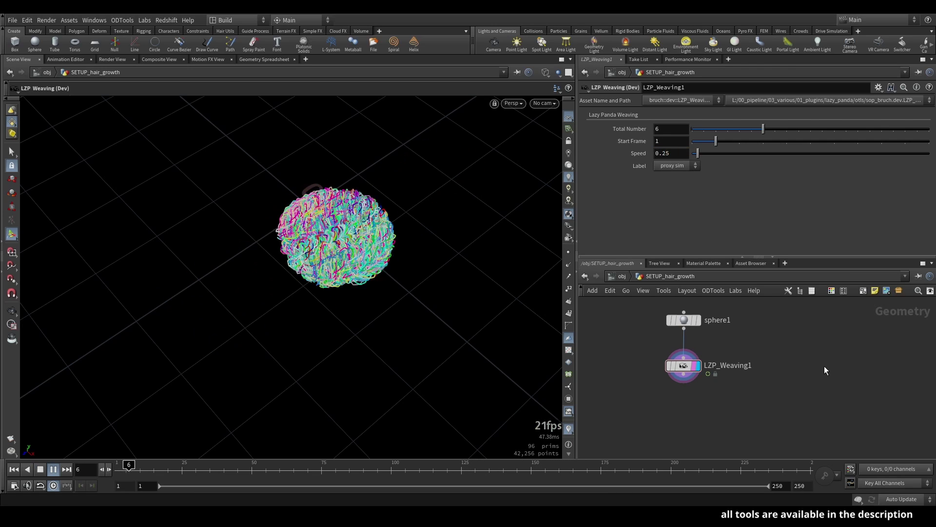
Examine the proxy sim strands of the woven strip up close from several angles.
{"action": "left_click", "coordinate": [682, 166]}
{"action": "left_click", "coordinate": [684, 166]}
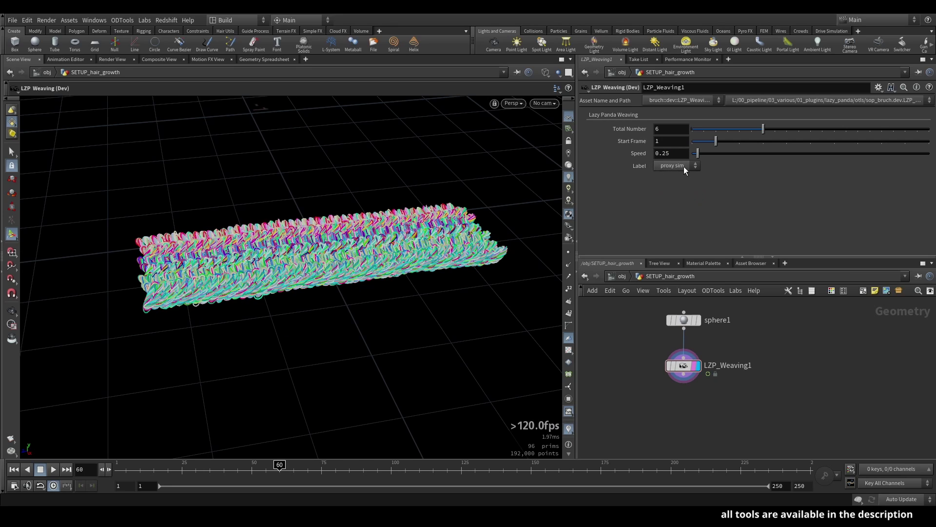
{"action": "left_click", "coordinate": [684, 166]}
{"action": "left_click", "coordinate": [301, 275]}
{"action": "right_click_drag", "start_coordinate": [301, 275], "coordinate": [364, 256], "text": "alt"}
{"action": "left_click_drag", "start_coordinate": [363, 256], "coordinate": [456, 278], "text": "alt"}
{"action": "scroll", "coordinate": [287, 311], "scroll_direction": "down", "scroll_amount": 10}
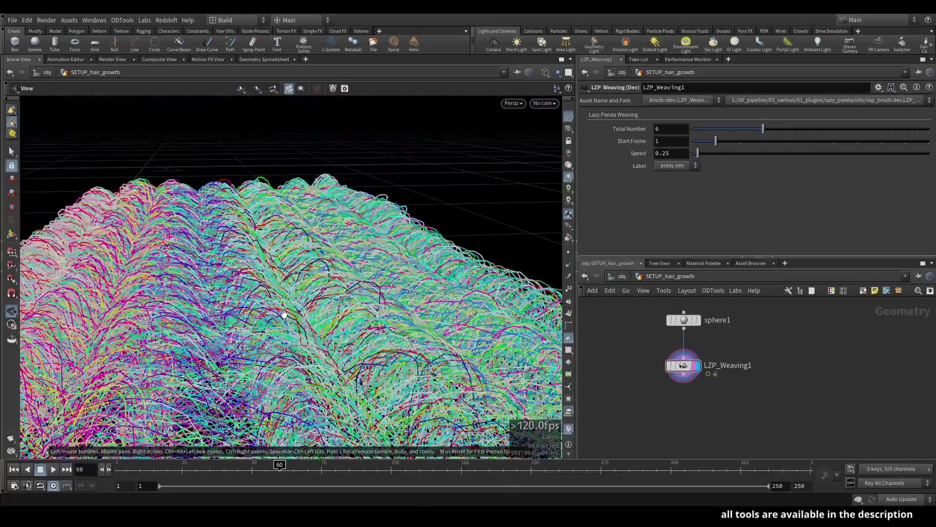
{"action": "left_click_drag", "start_coordinate": [287, 310], "coordinate": [293, 245]}
{"action": "scroll", "coordinate": [390, 302], "scroll_direction": "up", "scroll_amount": 10}
{"action": "scroll", "coordinate": [293, 245], "scroll_direction": "down", "scroll_amount": 4}
{"action": "scroll", "coordinate": [267, 245], "scroll_direction": "up", "scroll_amount": 7}
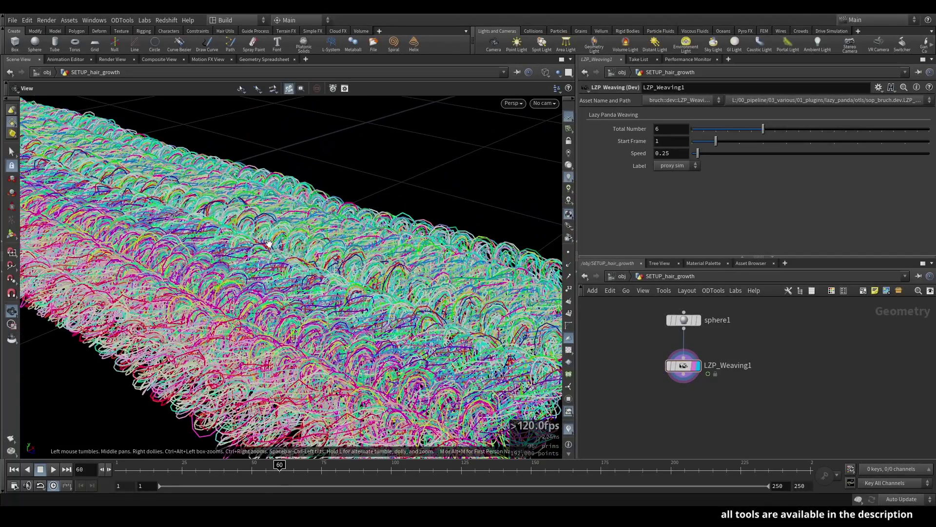
Switch the weaving node's simulation Label to full sim and inspect the dense strands up close and as a whole.
{"action": "left_click", "coordinate": [681, 189]}
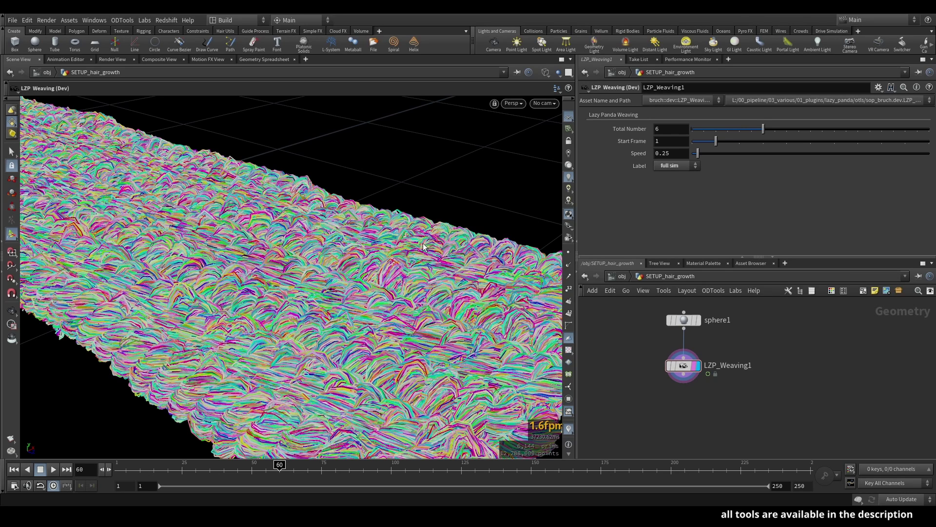
{"action": "key", "text": "alt"}
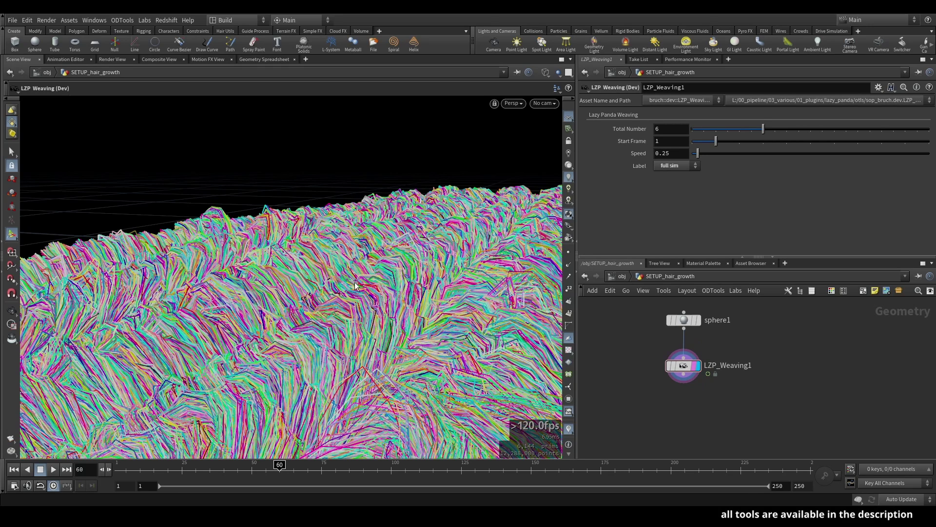
{"action": "scroll", "coordinate": [355, 283], "scroll_direction": "down", "scroll_amount": 8}
{"action": "left_click_drag", "start_coordinate": [355, 285], "coordinate": [313, 307], "text": "alt"}
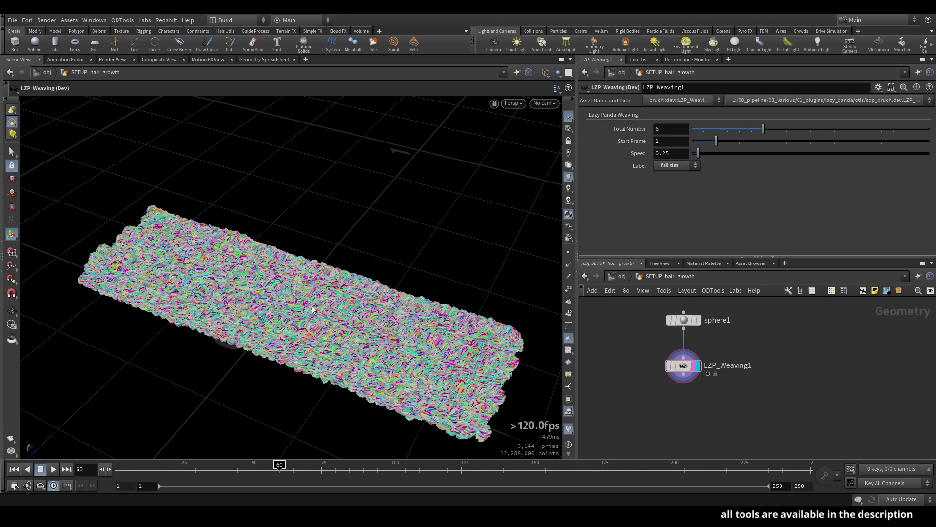